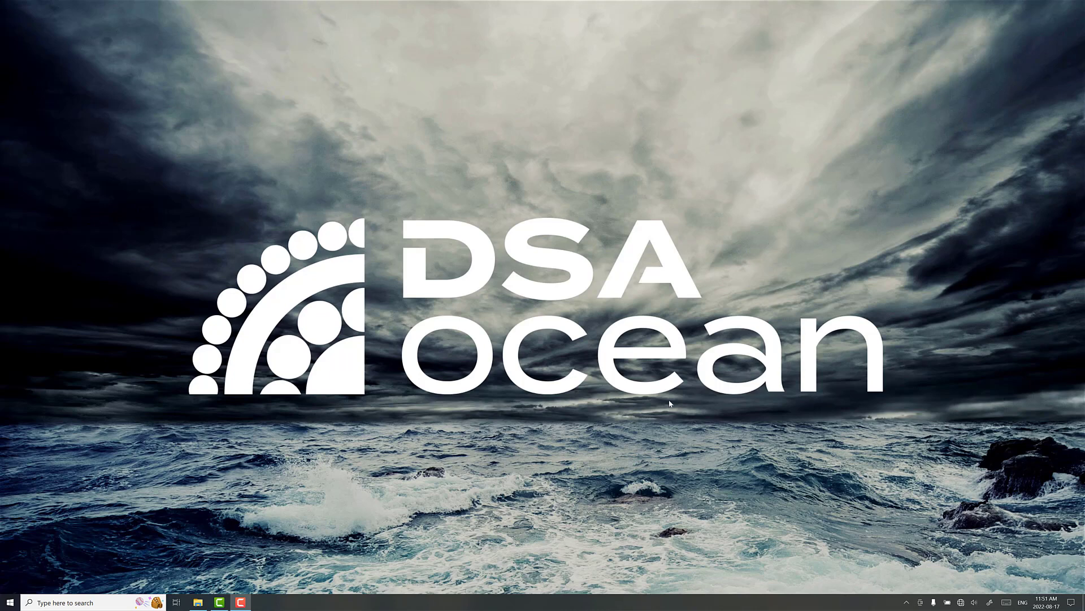
- Scroll the validation report from Table 38 down to Figure 62's generic frigate U-tube tank on page 91
left_click(199, 602)
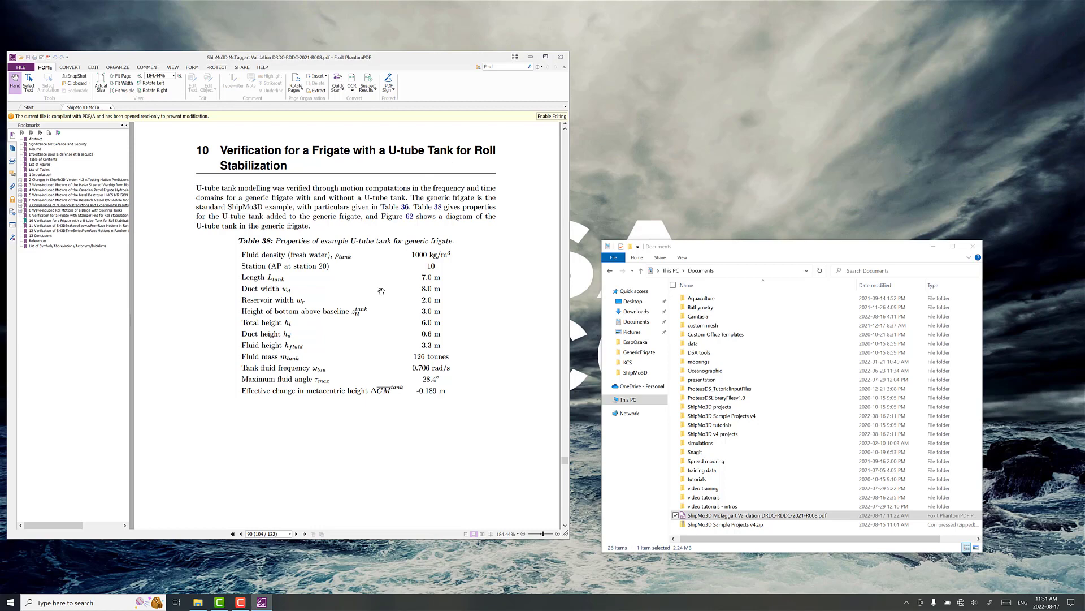
scroll(294, 309, "down", 10)
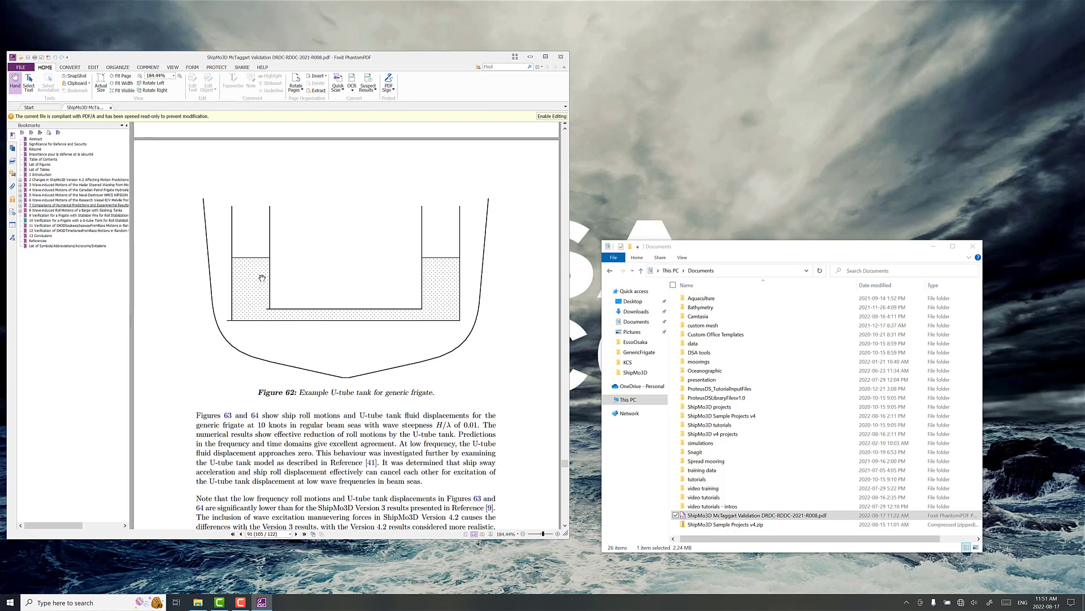
scroll(317, 332, "down", 10)
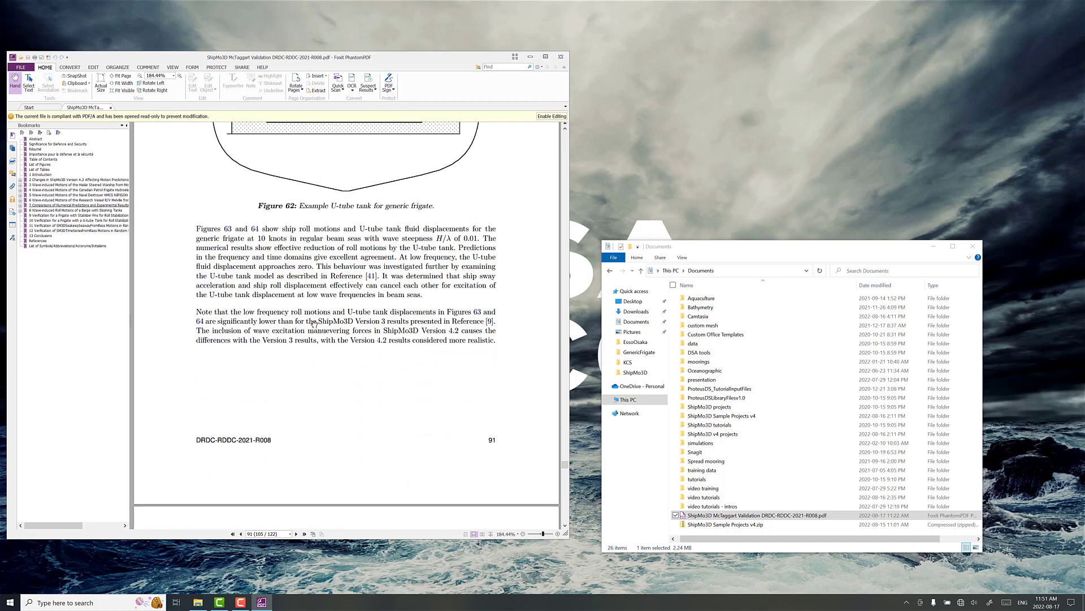
- Scroll from Figure 63's roll RAO comparison back up to Table 38 on page 90
scroll(312, 327, "up", 3)
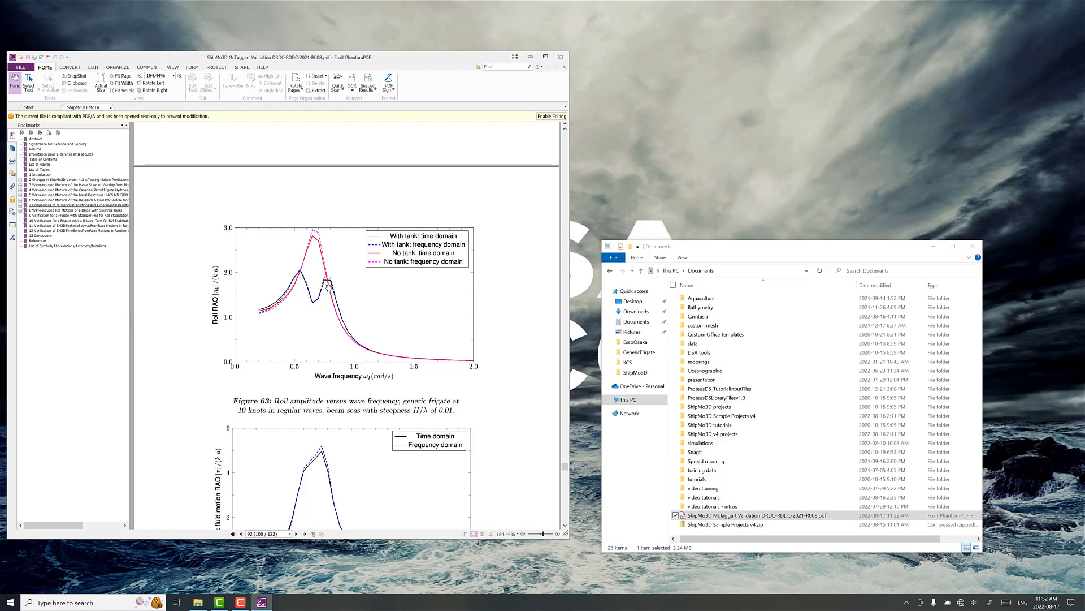
scroll(328, 287, "up", 20)
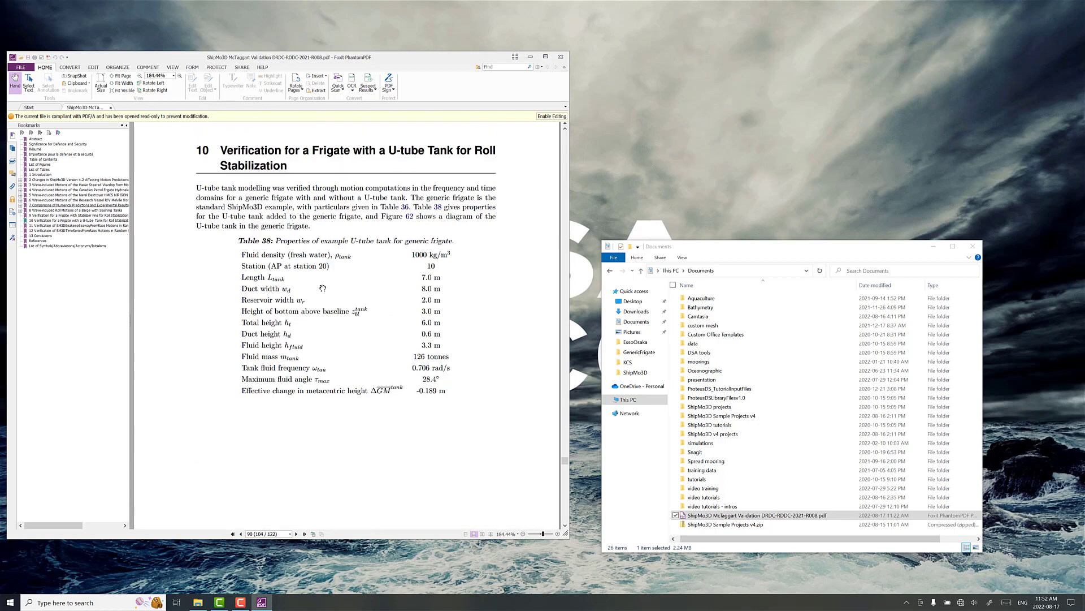
- Launch ShipMo3D 4 and load genericFrigate4.s3p from Sample Projects v4 > GenericFrigate
left_click(10, 603)
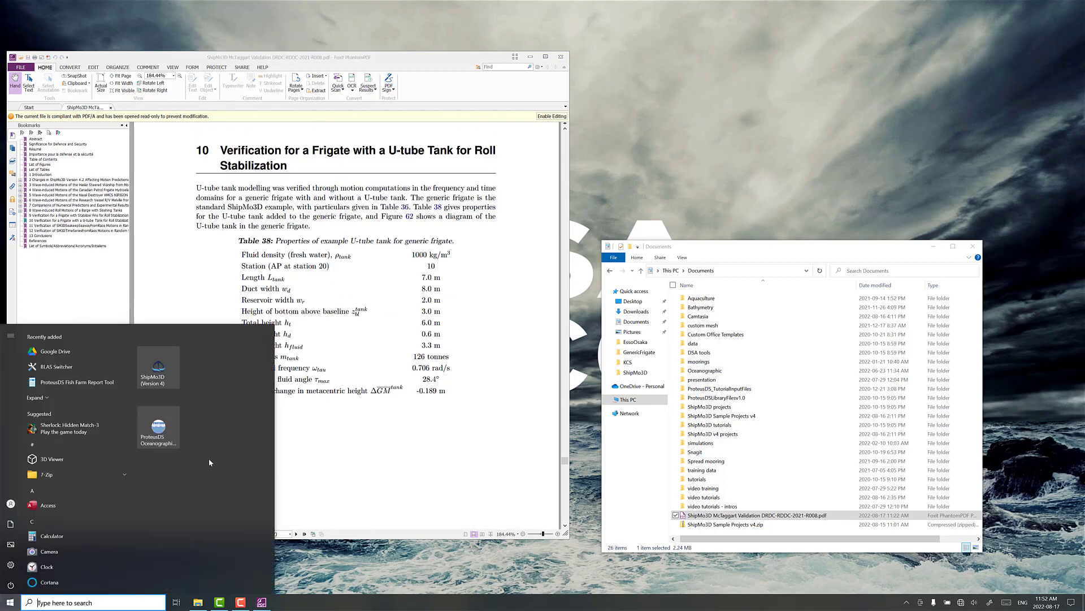
left_click(159, 369)
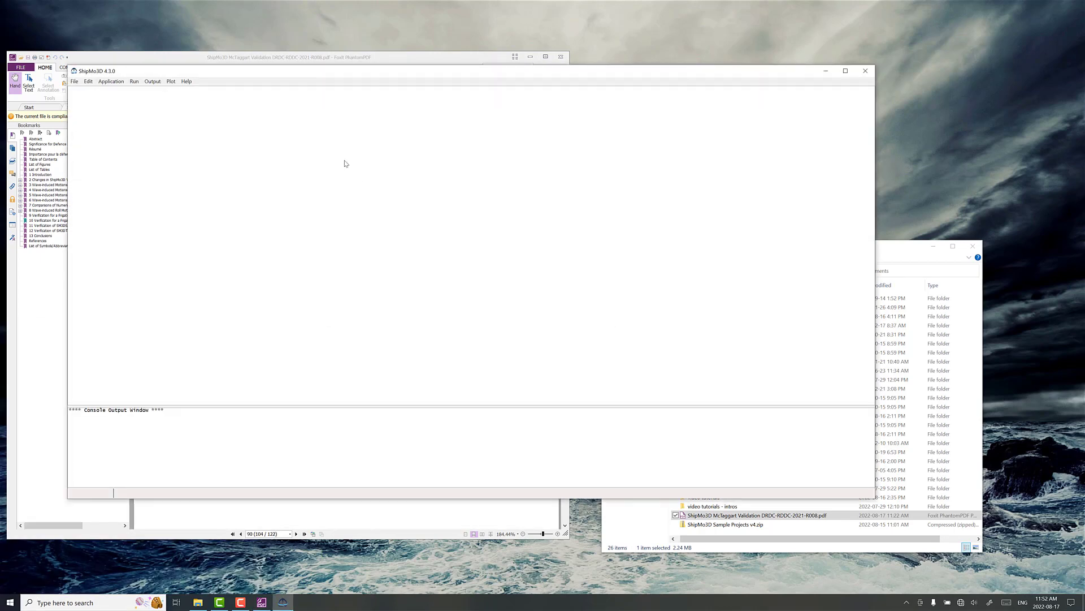
left_click(74, 81)
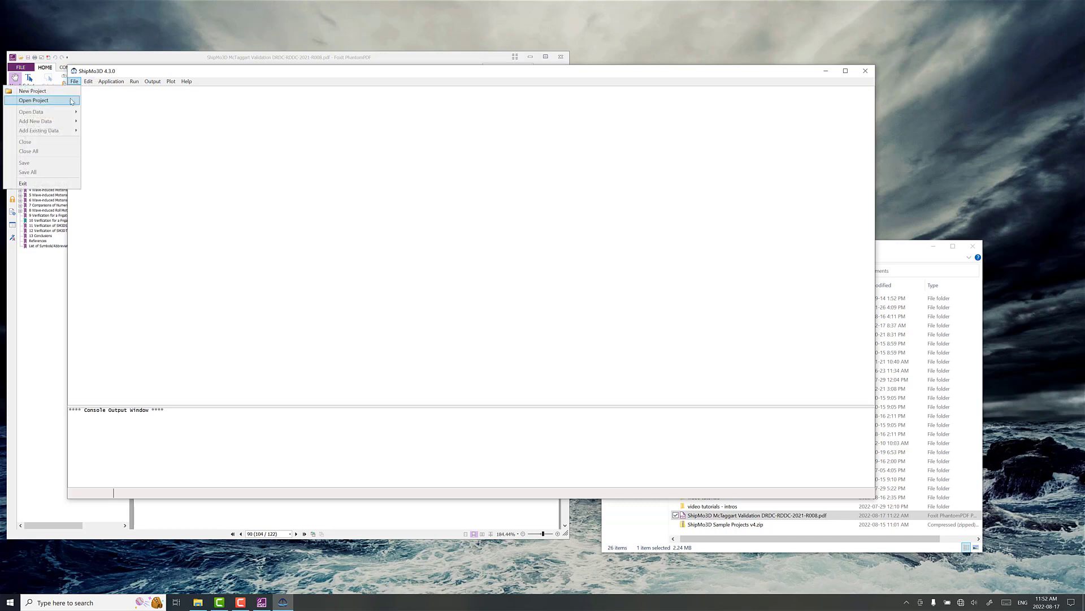
left_click(40, 99)
left_click(169, 98)
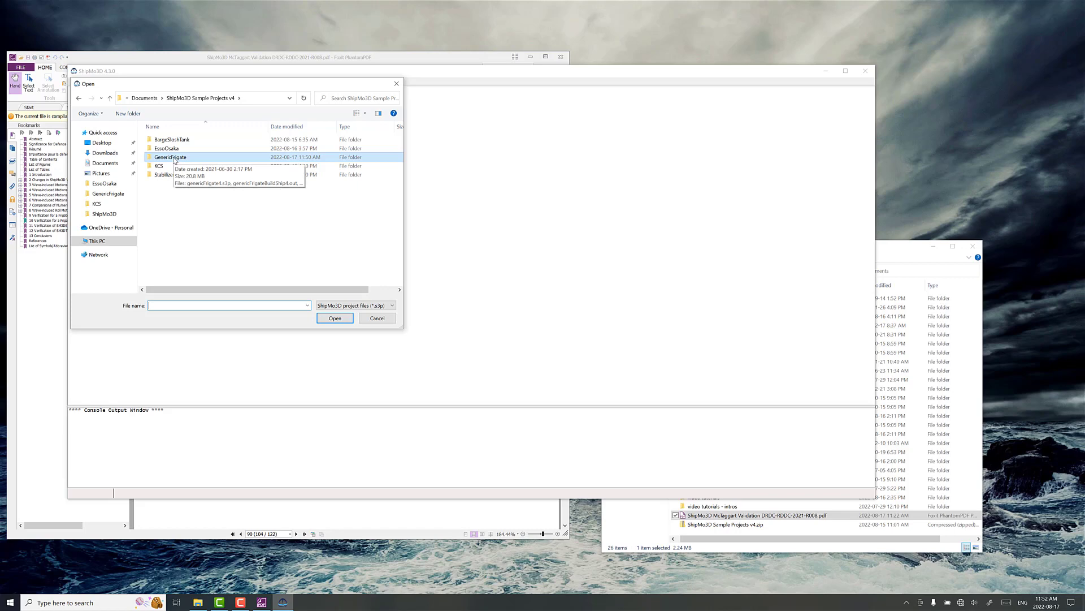
double_click(175, 157)
left_click(177, 142)
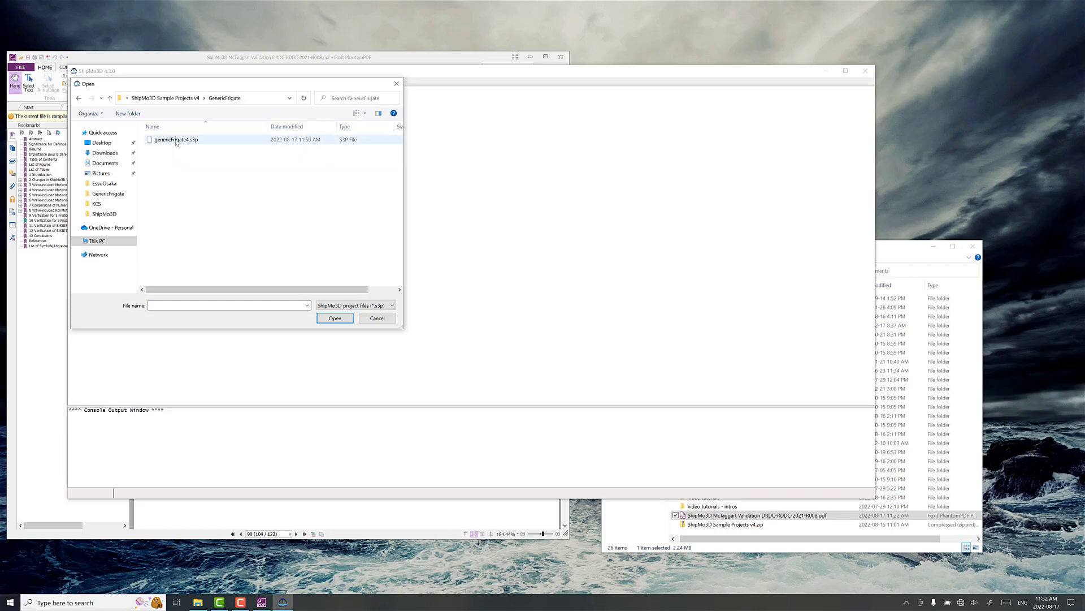
left_click(345, 319)
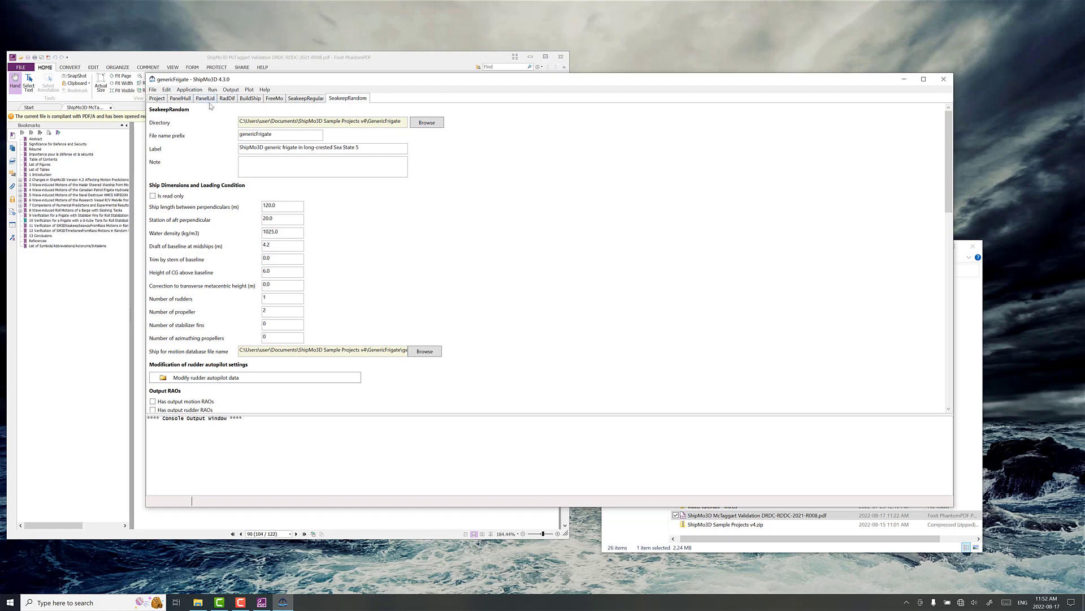
- Review the BuildShip appendages, then run the SeakeepRegular computation for all 13 sea directions
left_click(251, 99)
scroll(256, 337, "down", 10)
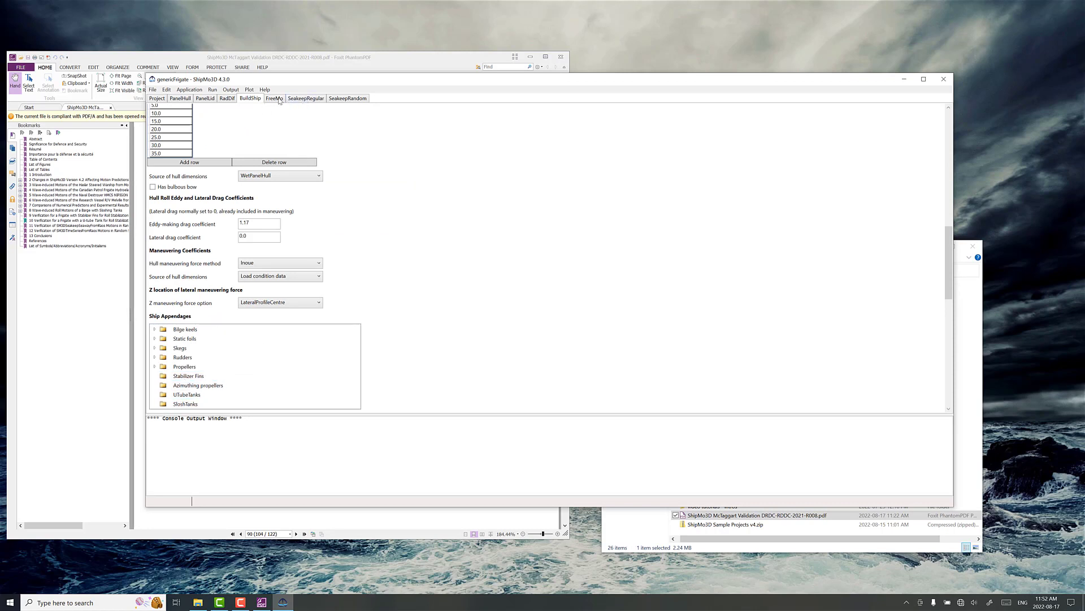
left_click(304, 99)
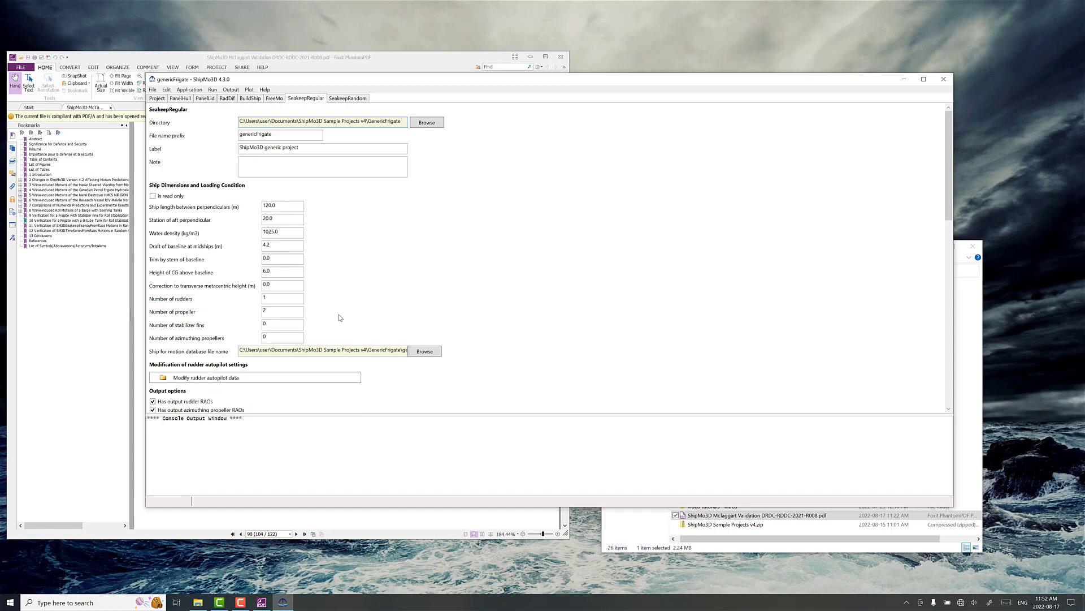
scroll(339, 308, "down", 3)
scroll(333, 264, "down", 15)
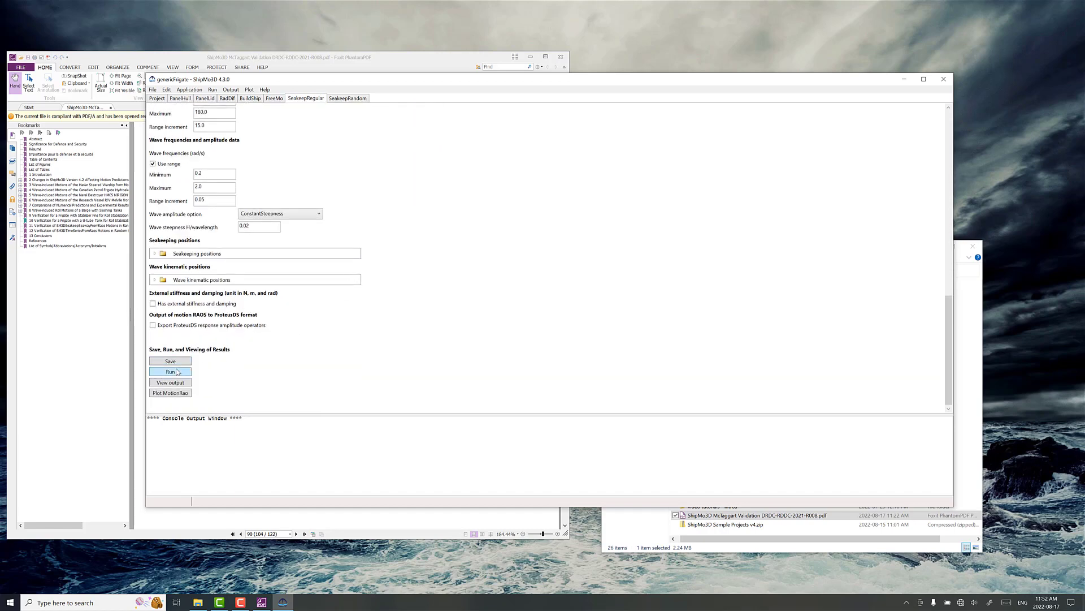
left_click(175, 375)
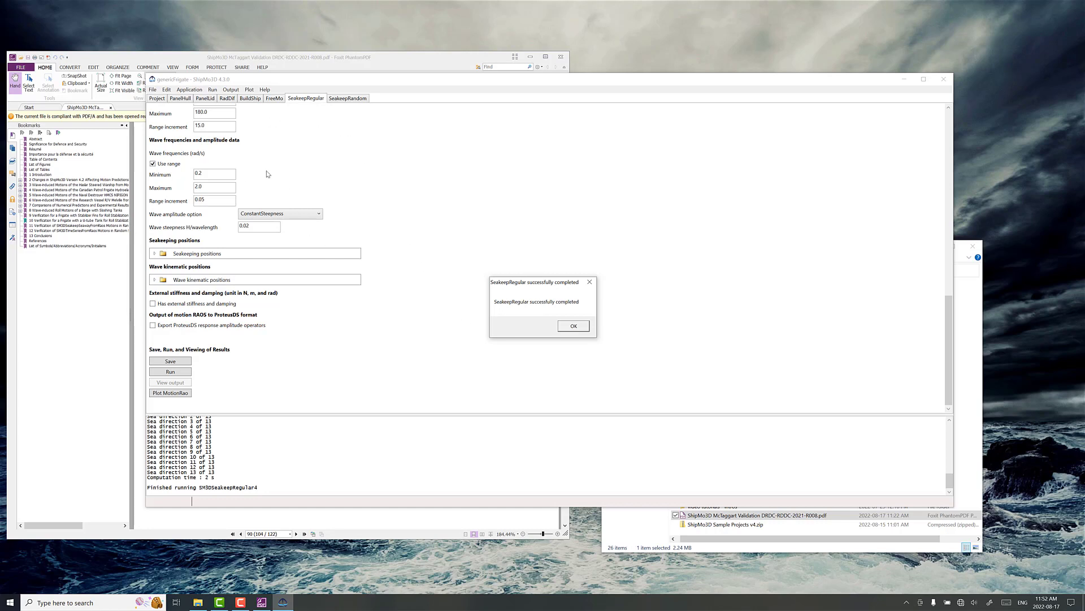
- Plot motion RAOs for 10 knots at 90° relative sea direction, showing roll peaking near 0.65 rad/s
left_click(565, 326)
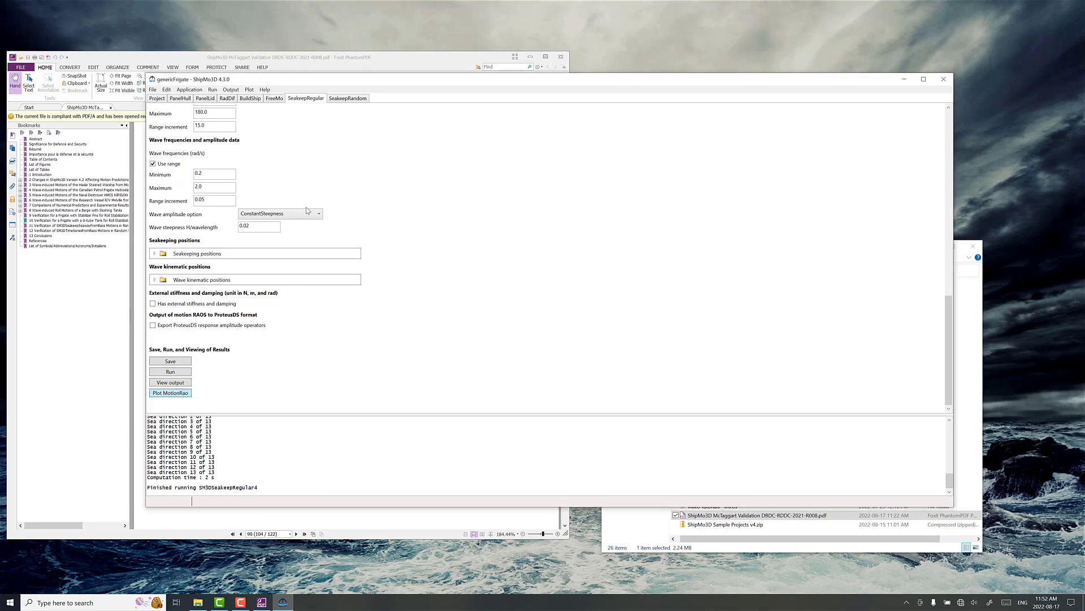
left_click(232, 139)
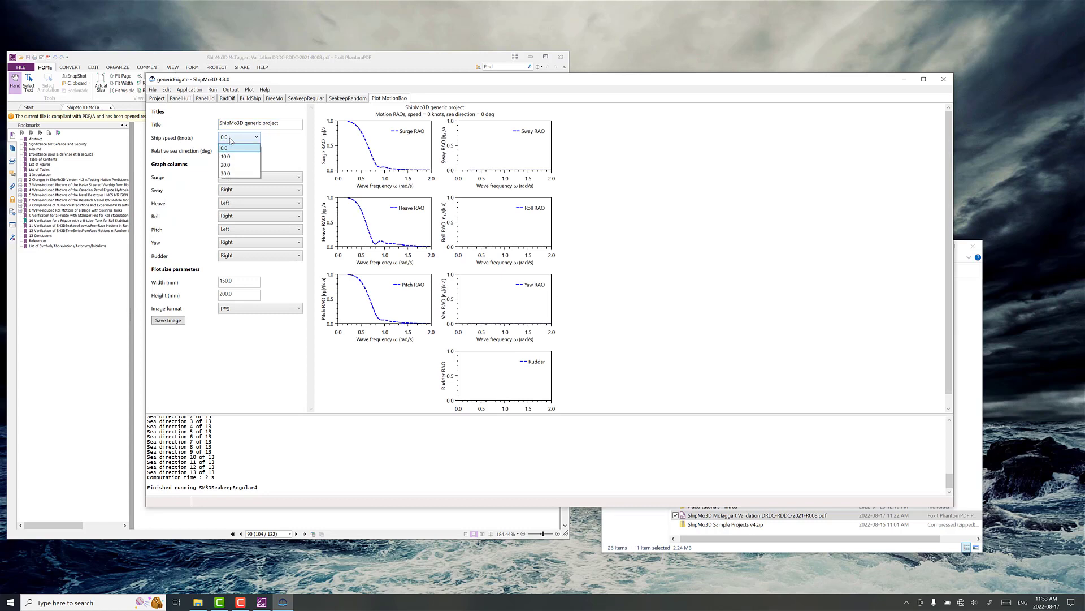
left_click(226, 156)
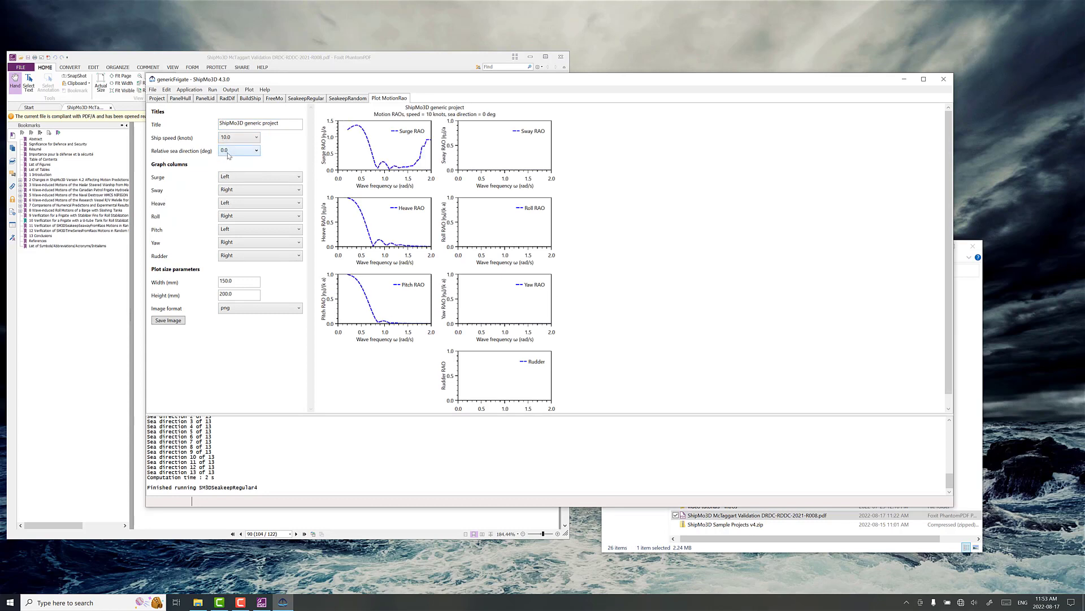
left_click(228, 153)
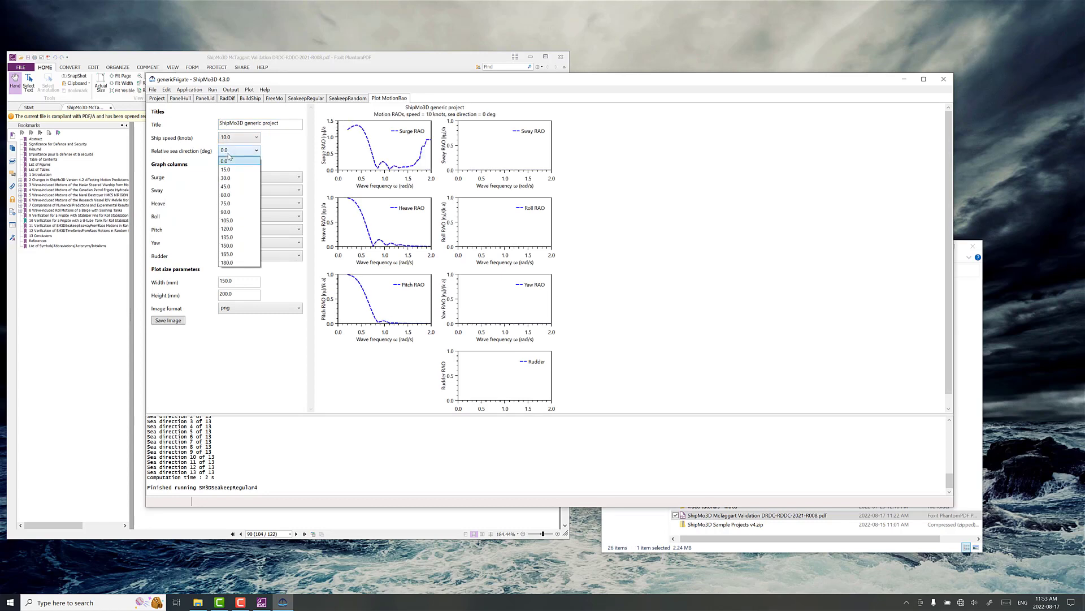
left_click(226, 213)
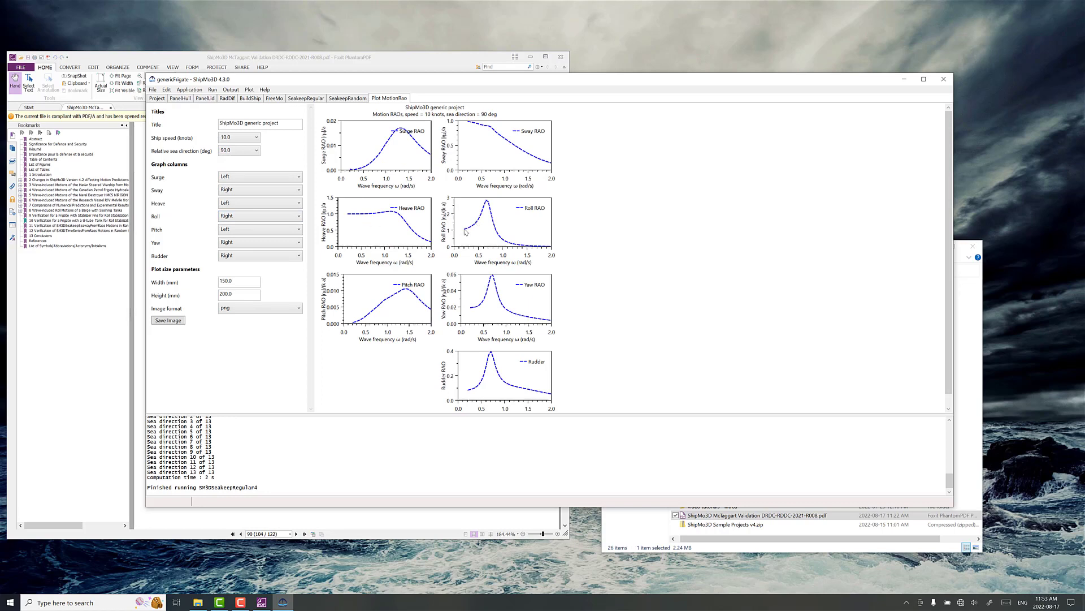
mouse_move(481, 210)
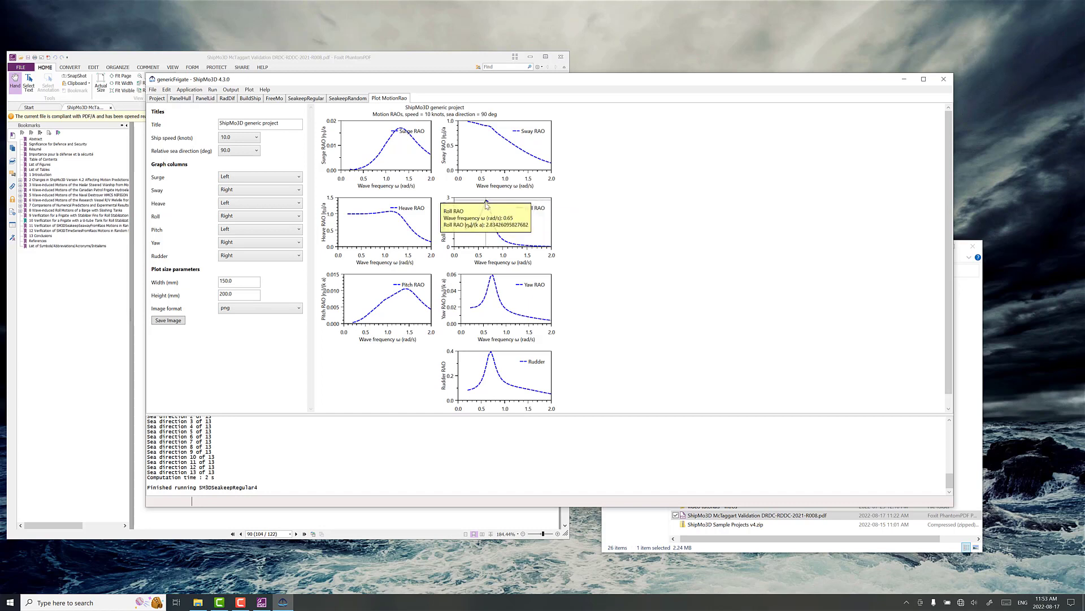
left_click_drag(415, 85, 477, 99)
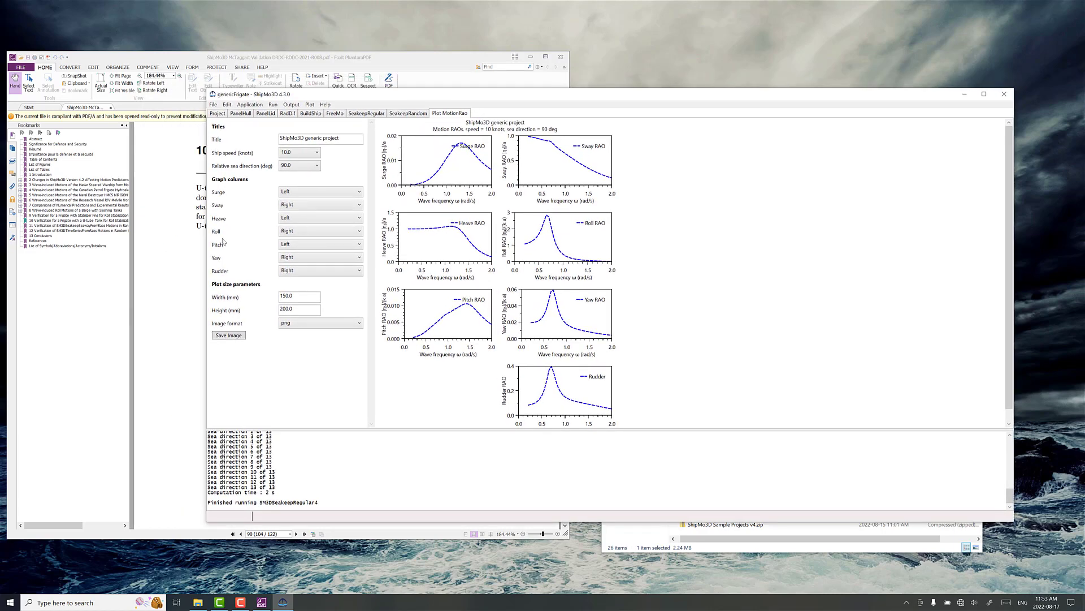
- Compare Figure 63's roll RAO curves on page 92 with the new plot, then return to ShipMo3D's ship-building settings
left_click(189, 234)
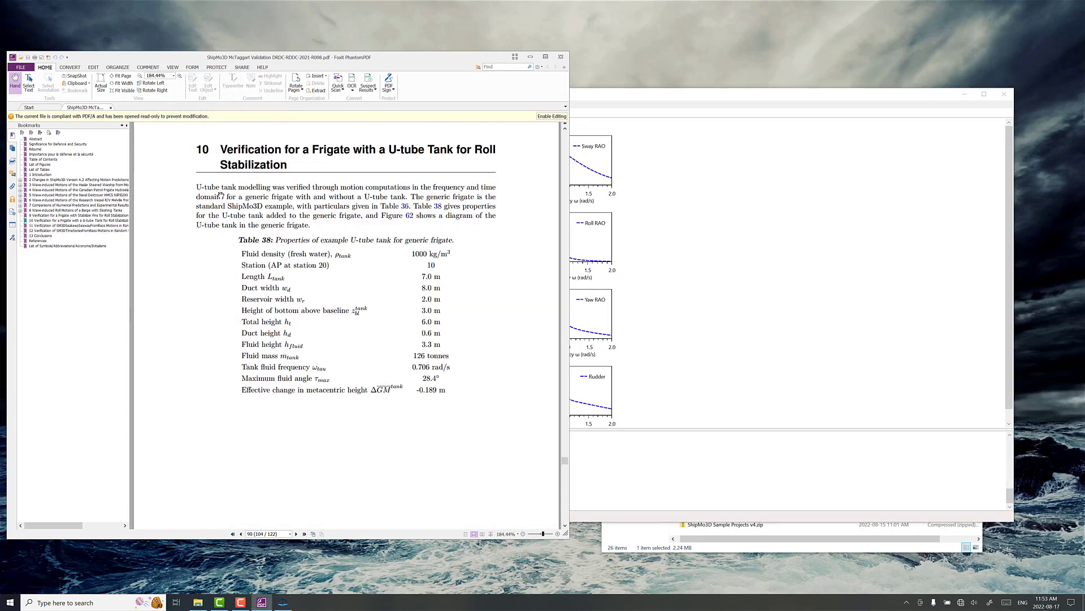
scroll(243, 229, "down", 5)
scroll(243, 229, "down", 10)
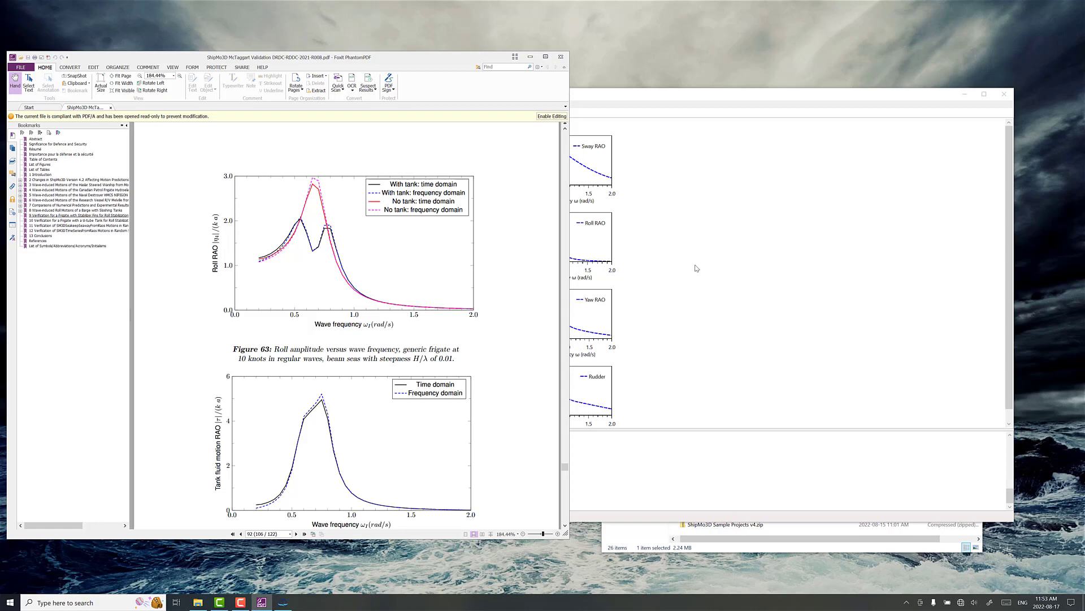
left_click(592, 171)
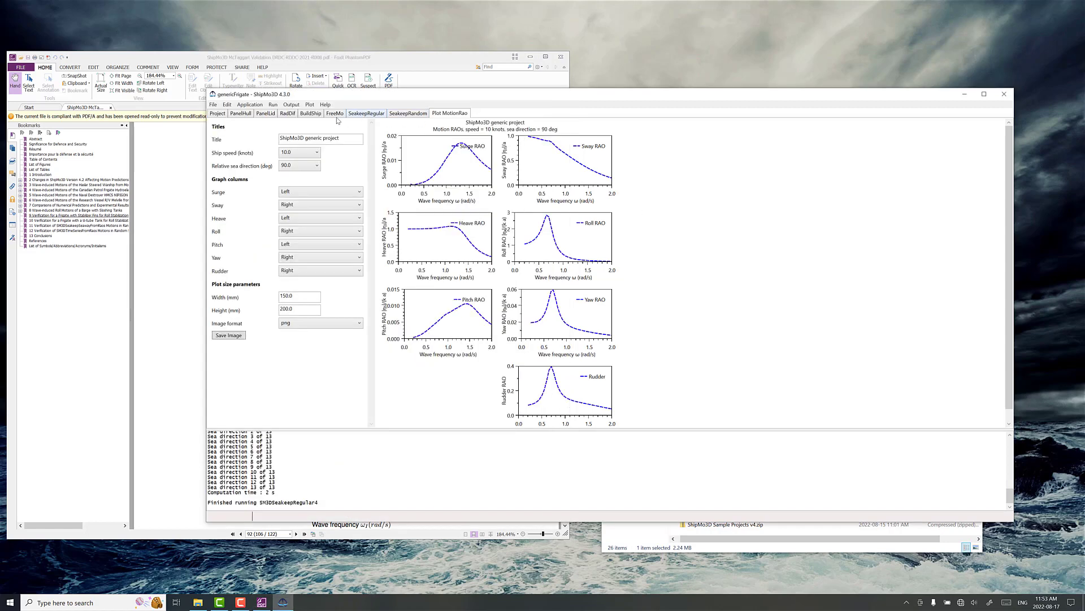
left_click(311, 114)
- Scroll the report back to Table 38 on page 90 and position the ShipMo3D window beside it
left_click(179, 186)
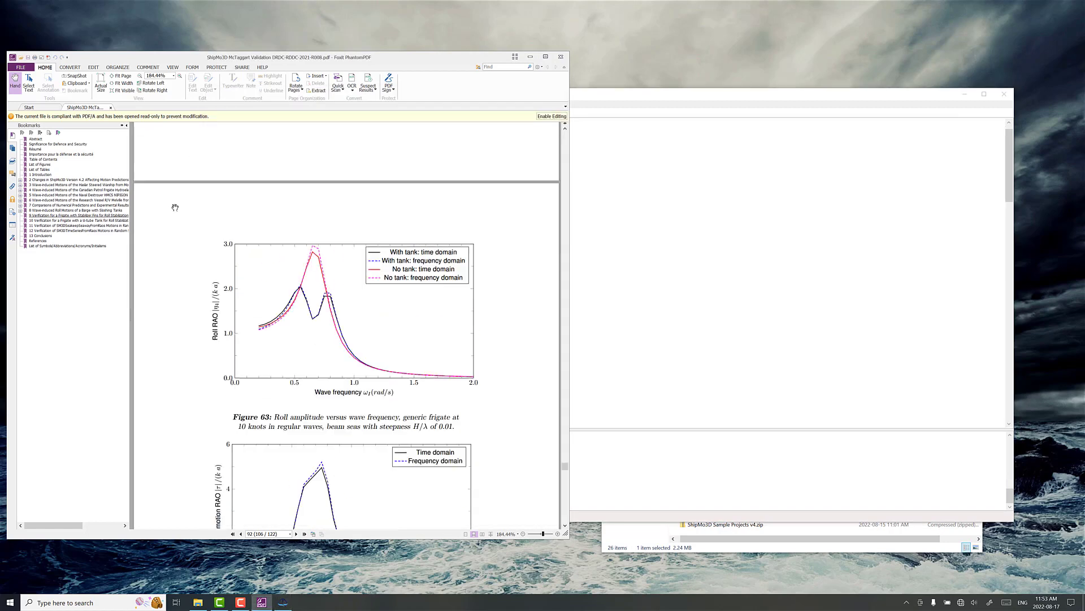
scroll(175, 207, "up", 5)
scroll(173, 206, "up", 10)
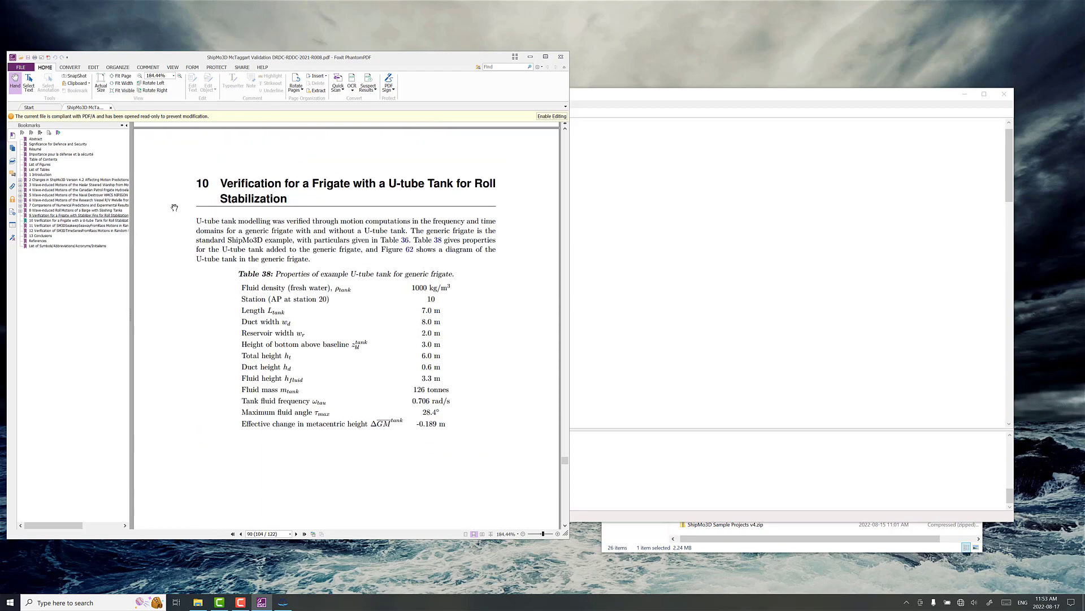
scroll(182, 215, "up", 2, "ctrl")
scroll(182, 216, "up", 3, "ctrl")
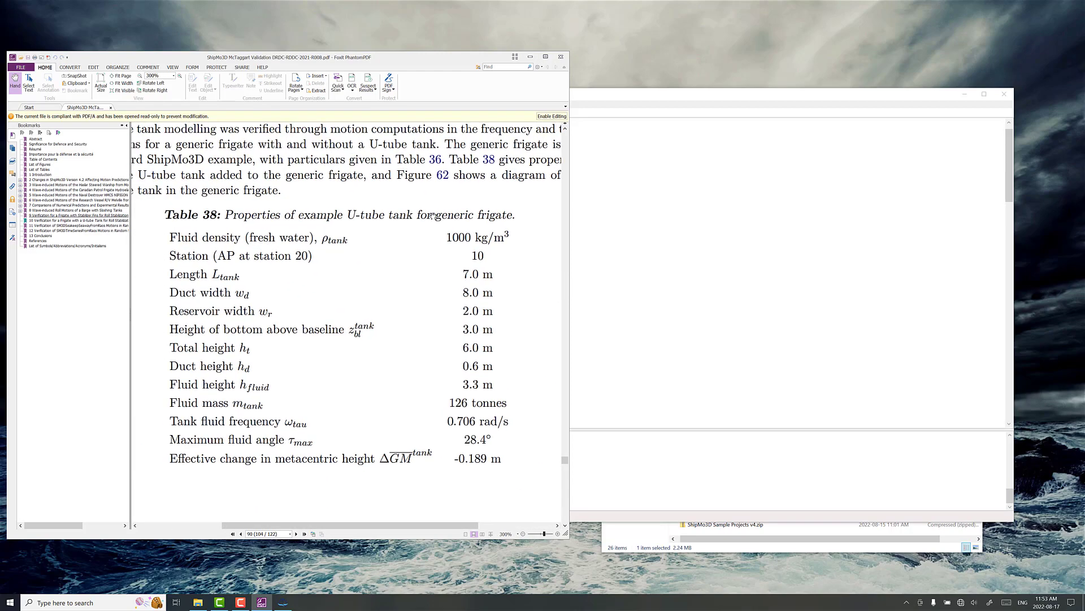
left_click_drag(617, 99, 717, 73)
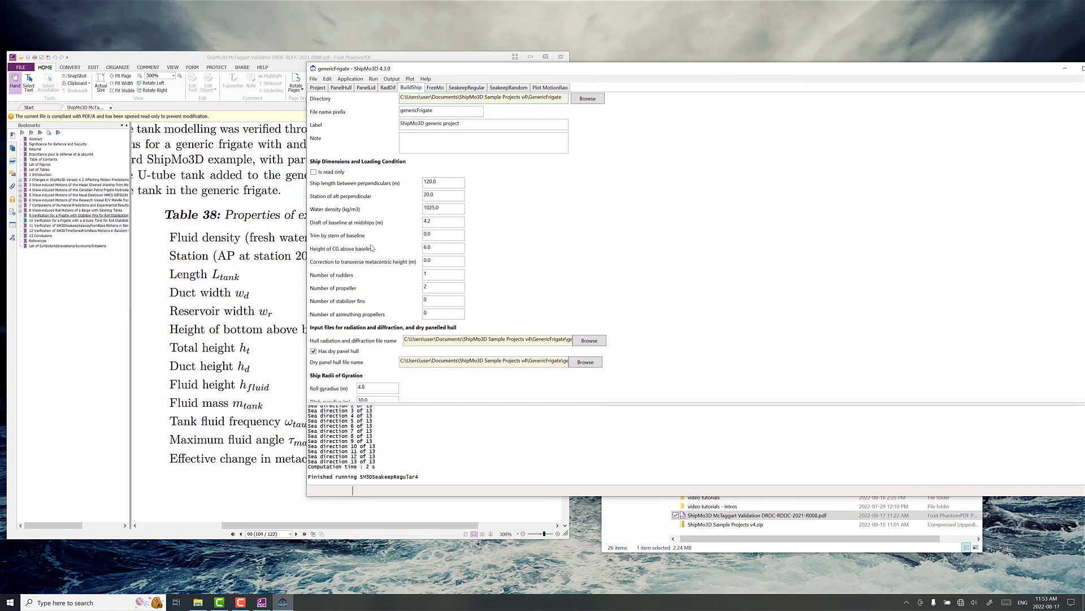
- Add a new UTubeTank under Ship Appendages > UTubeTanks and open its input data dialog
scroll(371, 248, "down", 20)
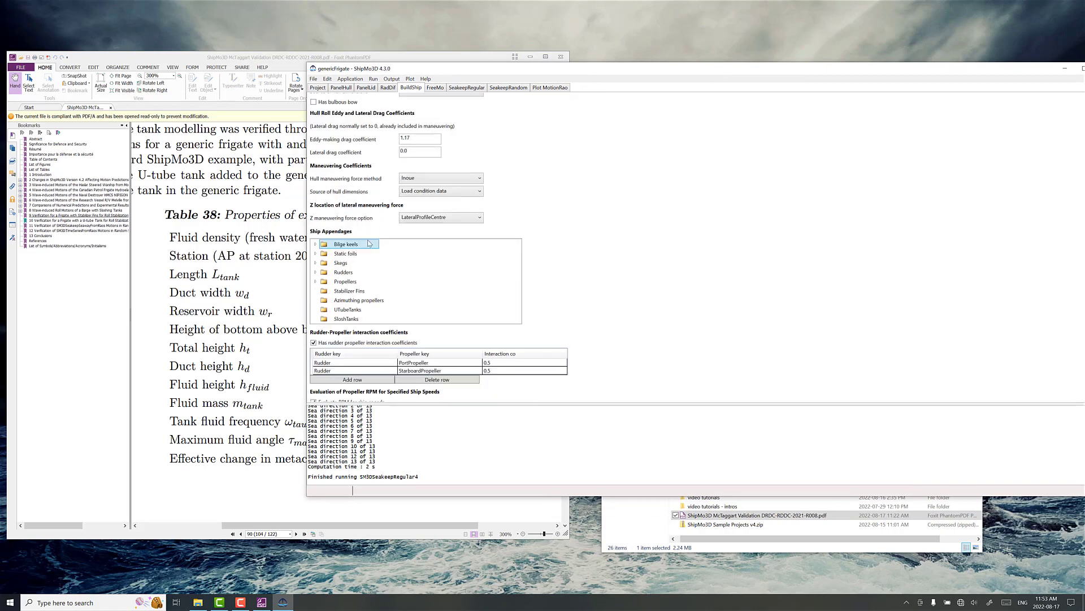
left_click(341, 310)
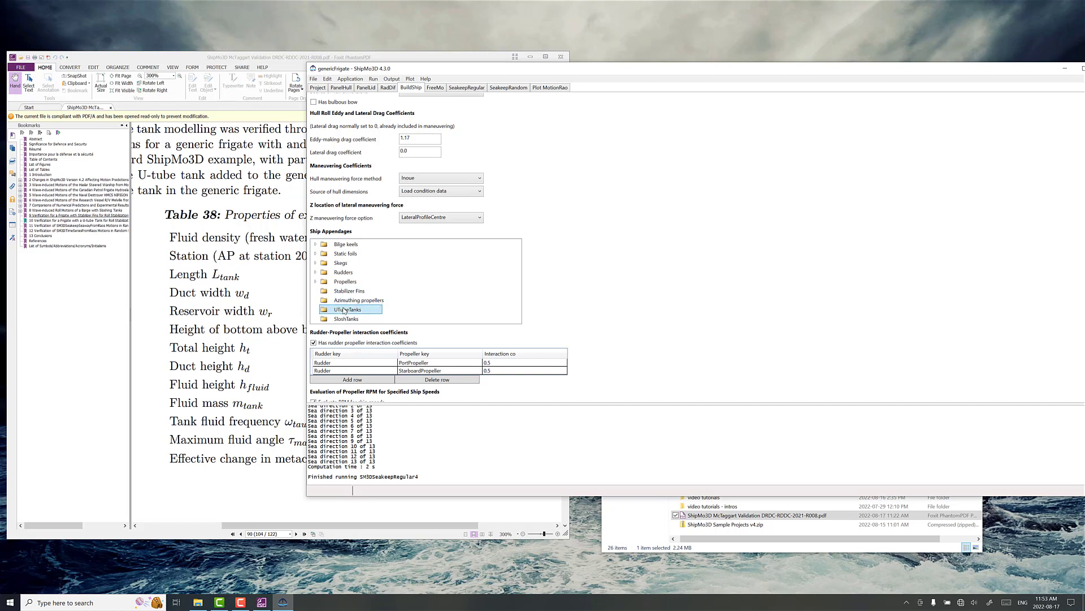
right_click(340, 311)
left_click(316, 316)
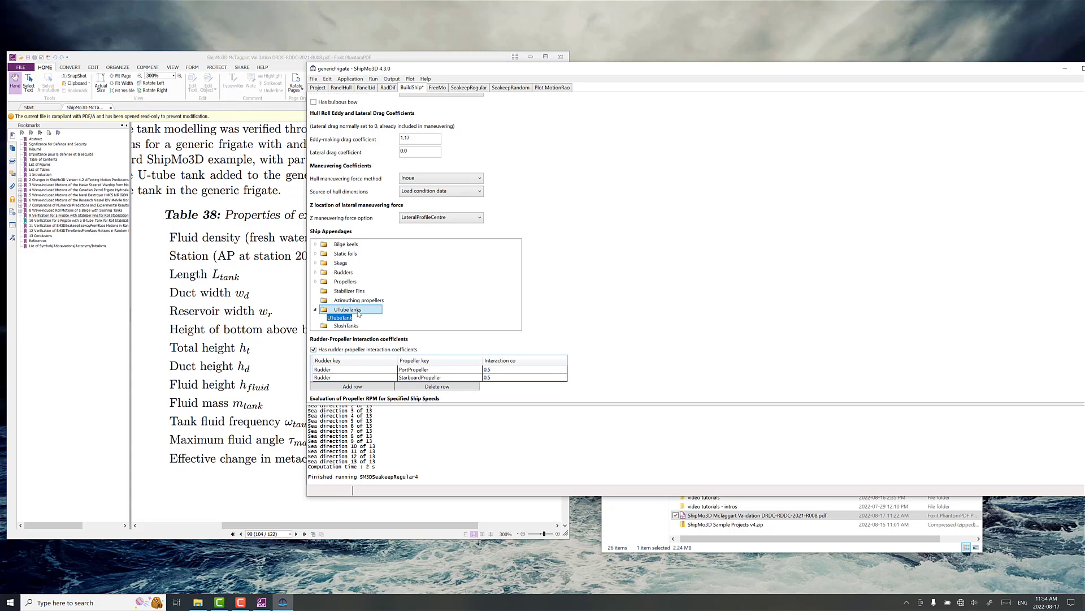
right_click(339, 320)
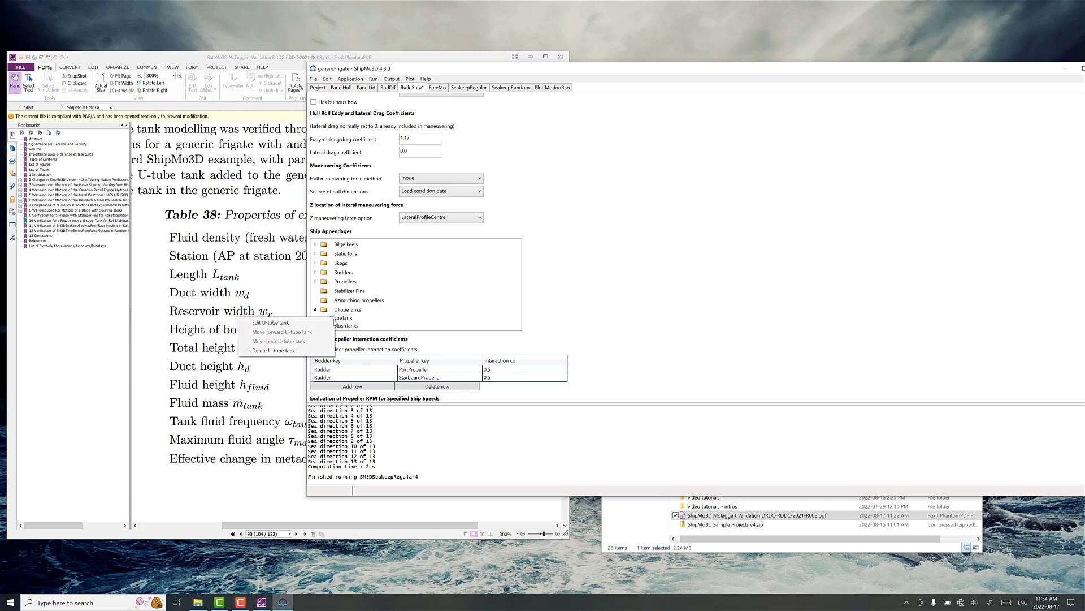
left_click(311, 323)
- Arrange the tank data form next to the report so Table 38 stays visible
left_click_drag(288, 133, 635, 129)
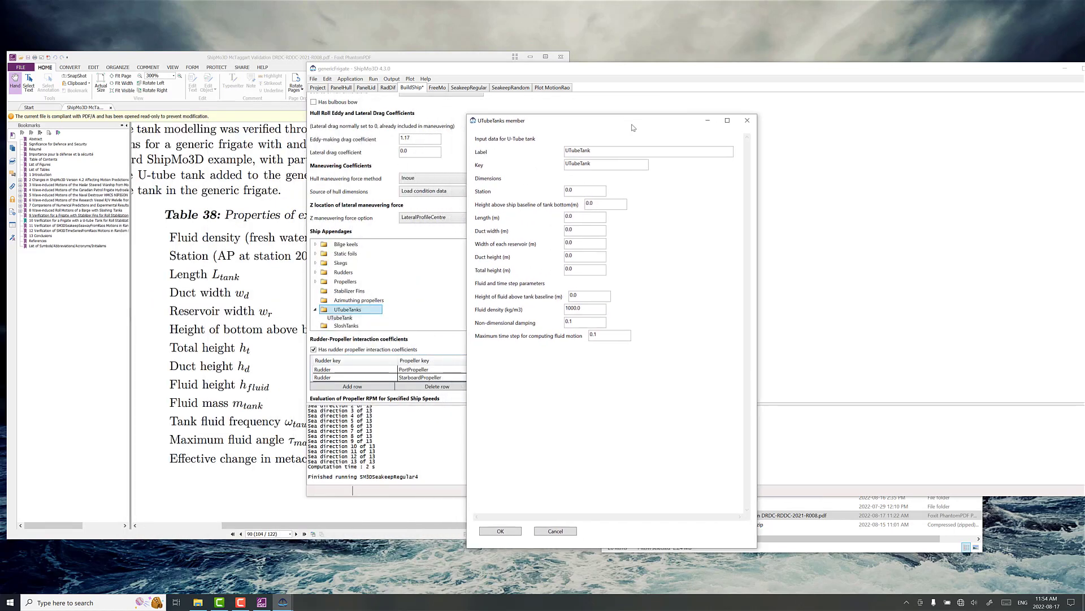
left_click(234, 253)
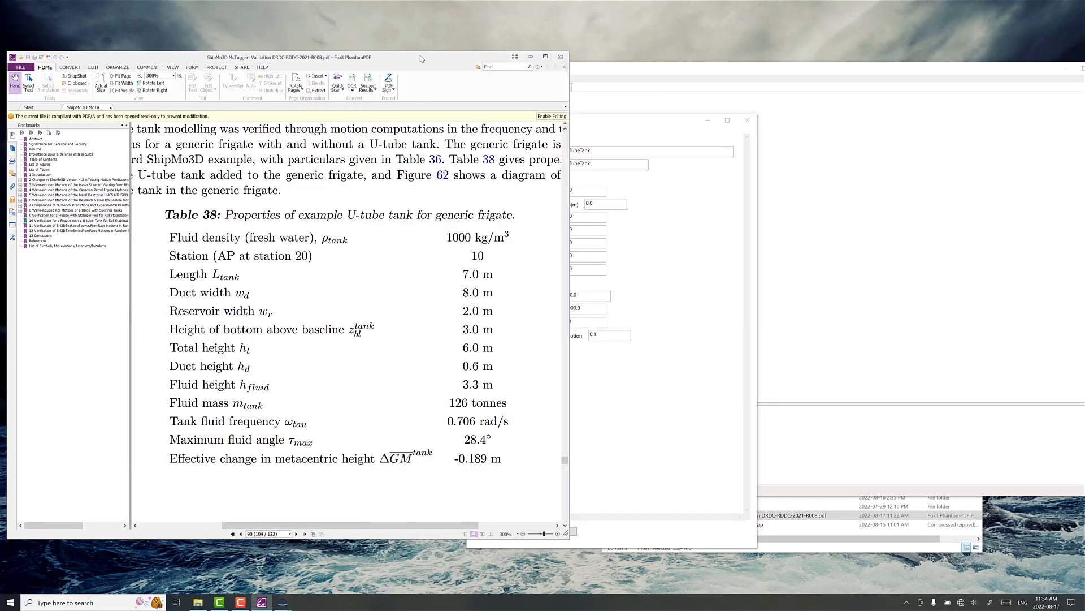
left_click_drag(422, 58, 325, 66)
left_click_drag(487, 116, 512, 126)
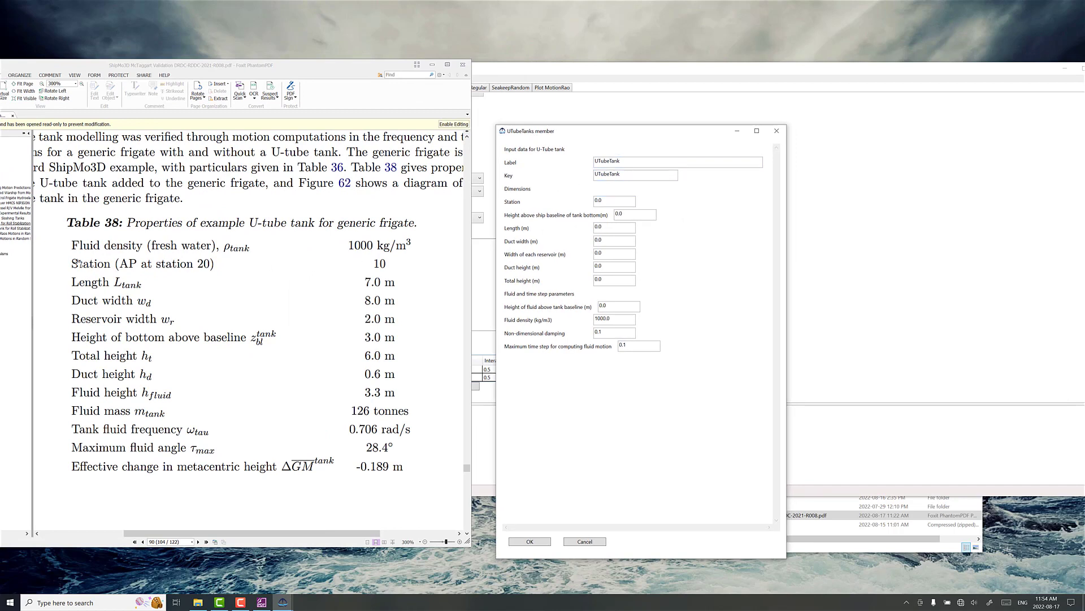
- Enter station 10, length 7.0 m, duct width 8.0 m and reservoir width 2.0 m
double_click(607, 201)
key("Tab")
type("3")
type("7")
key("Tab")
type("8")
key("Tab")
type("2")
key("Tab")
- Enter 0.6 in the next field, total height 6.0 m and fluid height 3.3 m
type("0.6")
left_click(608, 279)
type("6.0")
key("Tab")
type("3.3")
key("Tab")
left_click(622, 332)
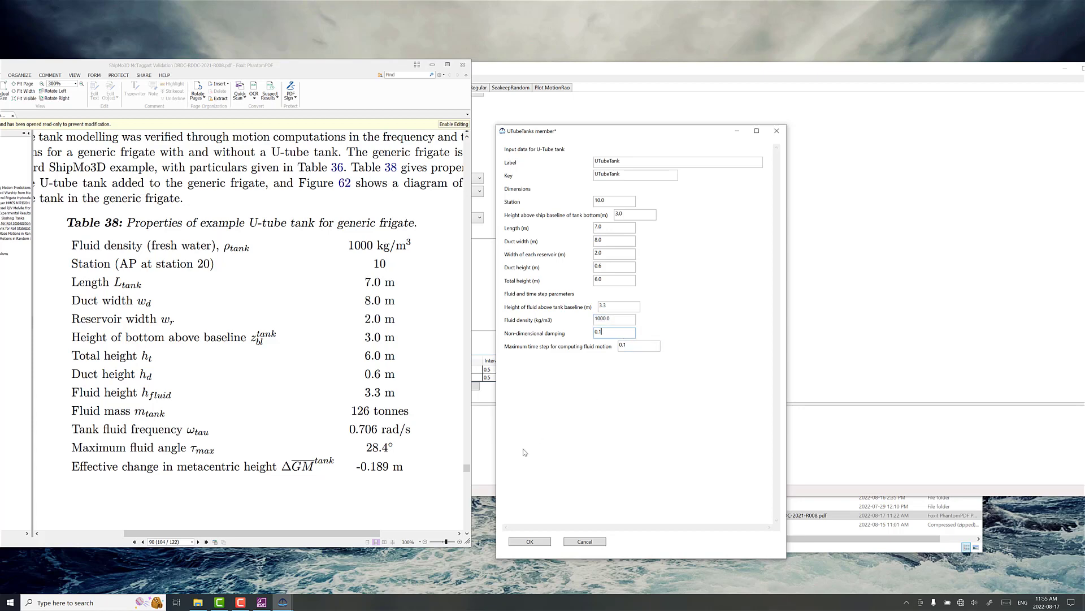
- Accept the U-tube tank properties and rebuild the ship with the new tank
left_click(530, 542)
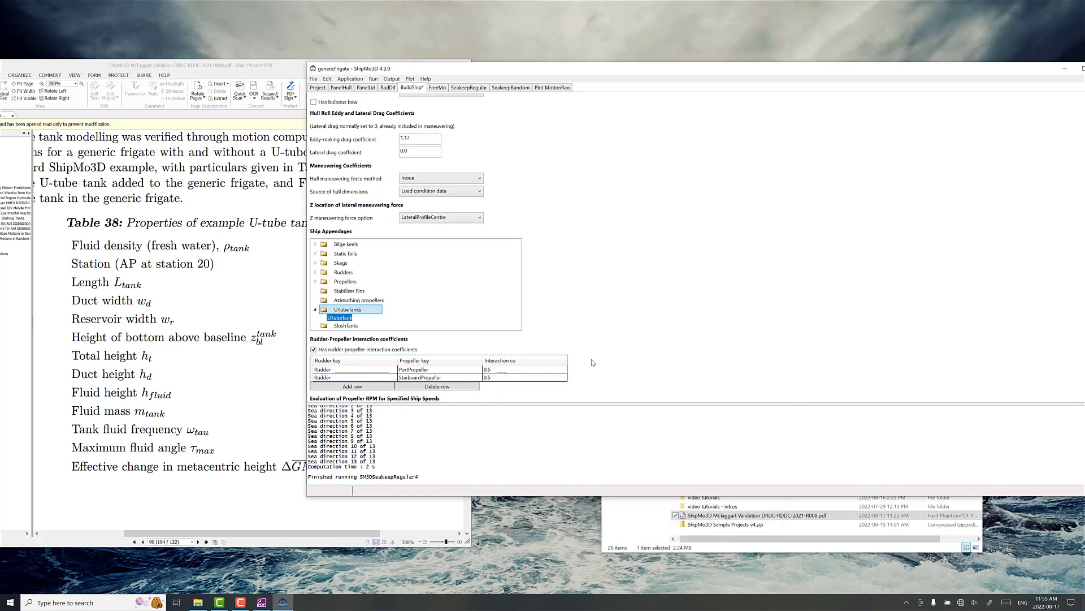
scroll(576, 232, "down", 10)
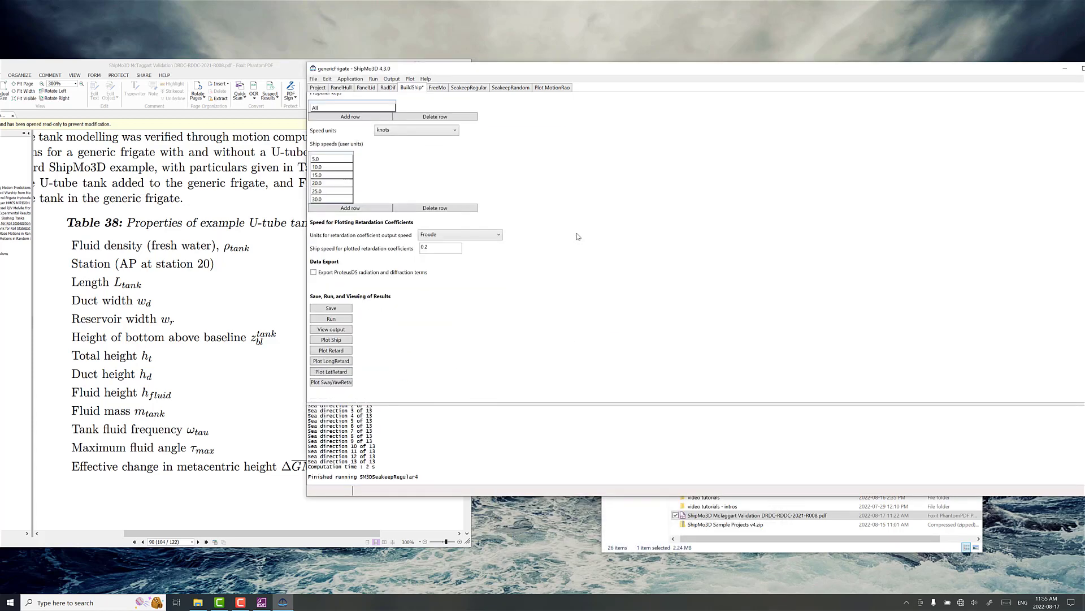
left_click(341, 320)
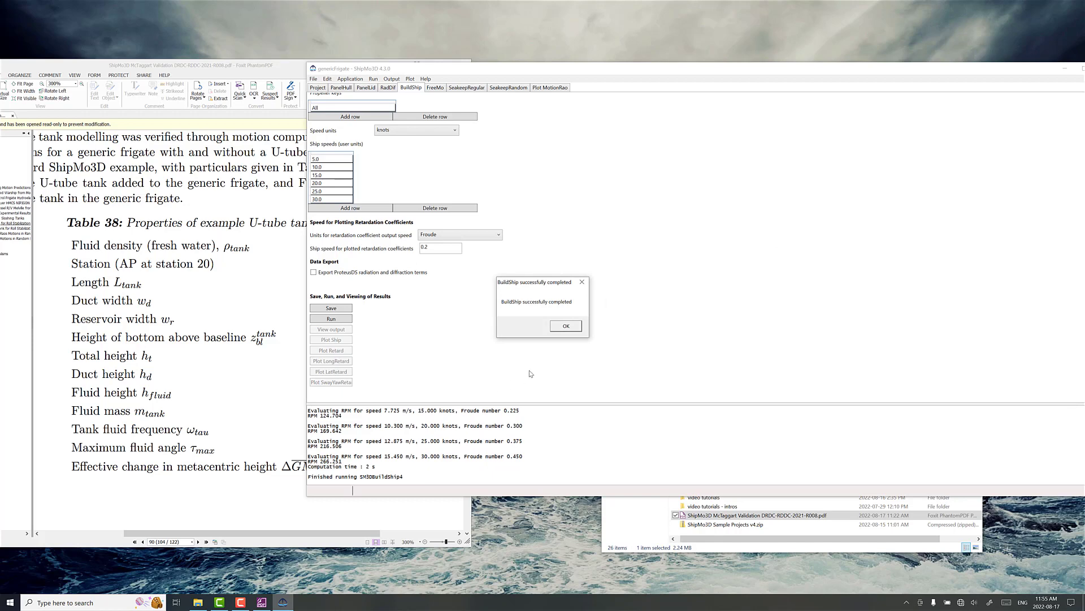
left_click(565, 326)
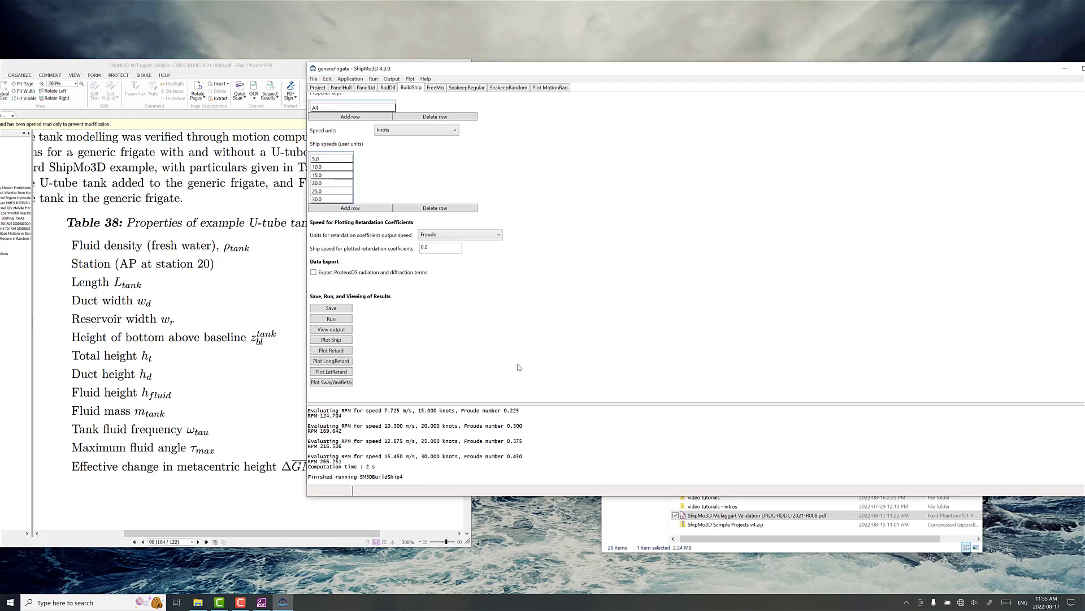
- Rerun the SeakeepRegular regular-wave computation with the U-tube tank included
left_click(460, 90)
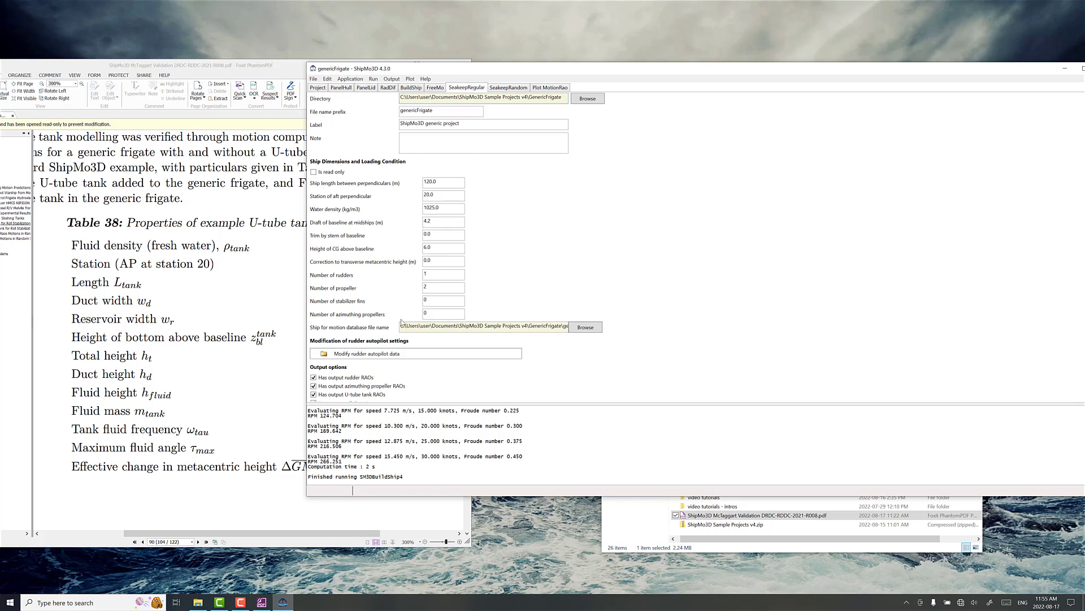
left_click_drag(409, 328, 590, 333)
scroll(563, 354, "down", 10)
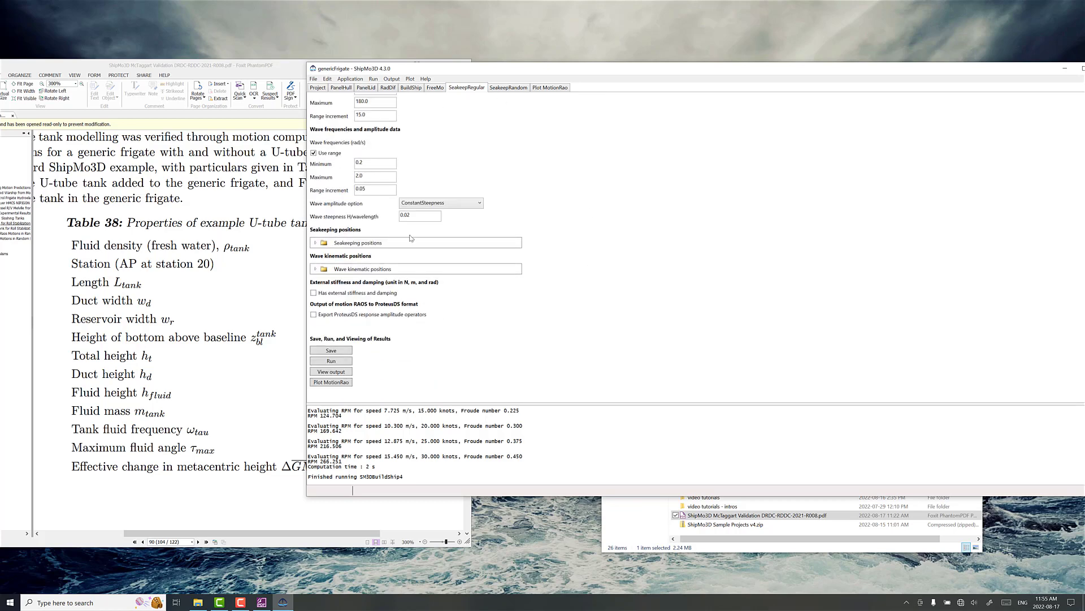
left_click(342, 362)
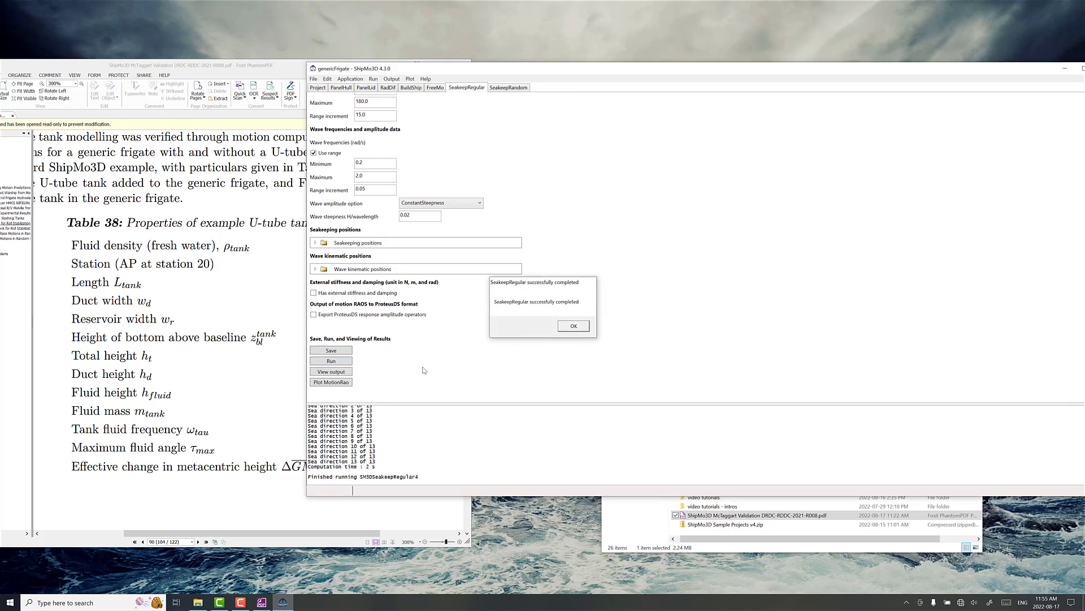
left_click(572, 326)
- Plot the motion RAOs at 10 knots ship speed for 90° relative sea direction
left_click(335, 383)
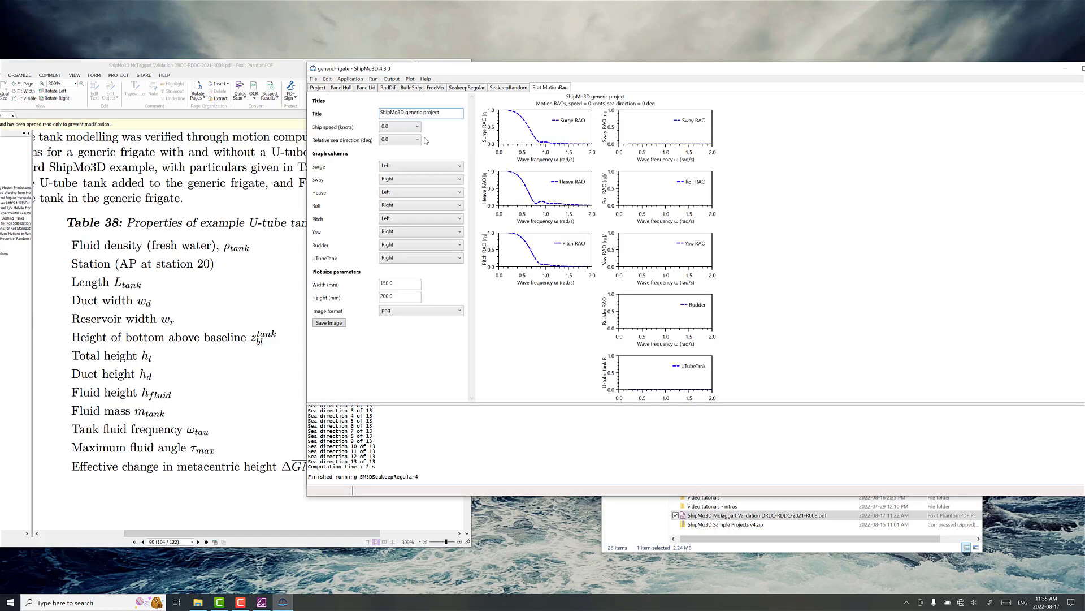
left_click(397, 128)
left_click(392, 147)
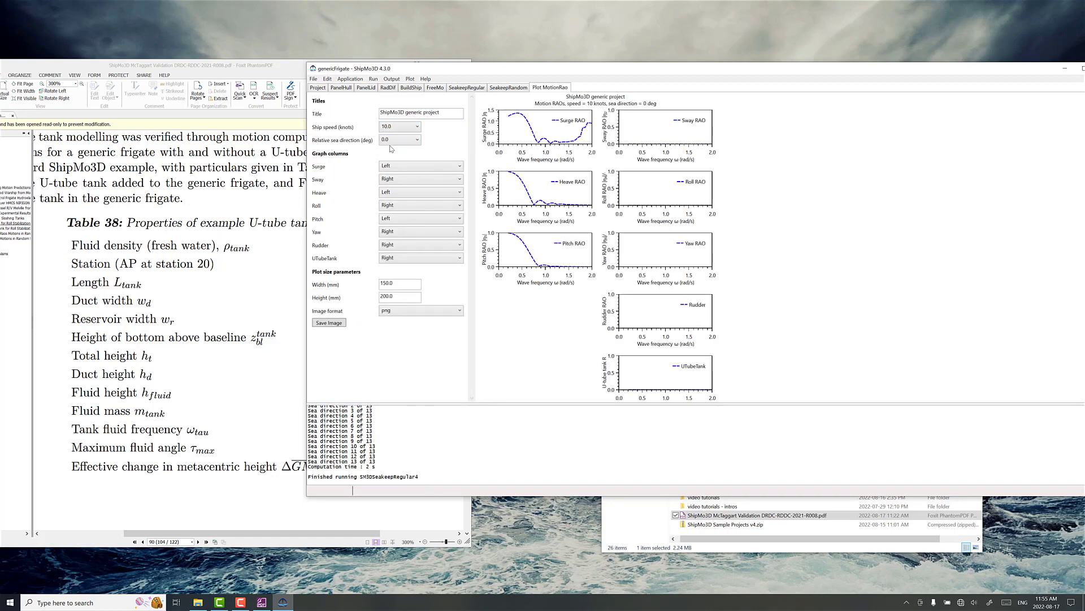
left_click(398, 142)
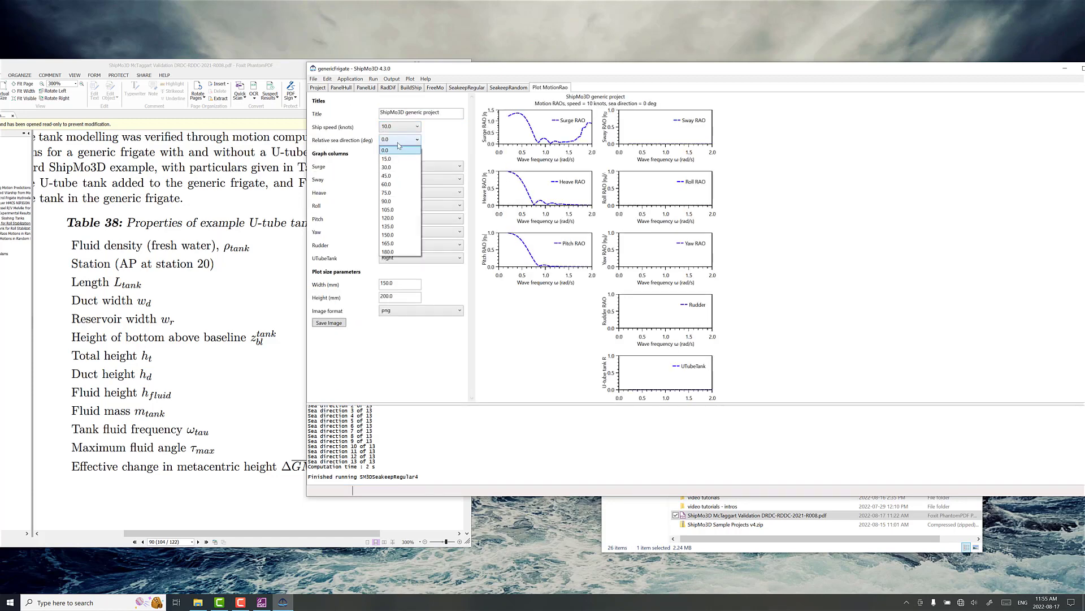
left_click(407, 201)
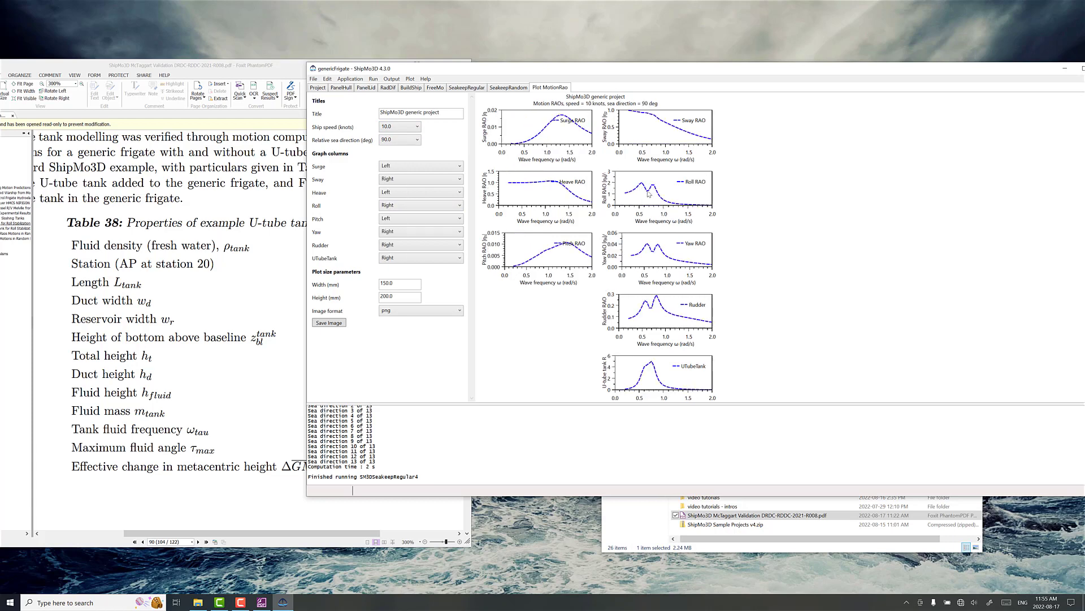
- Compare the double-peaked roll RAO against Figure 63 in the report PDF
mouse_move(649, 194)
left_click(253, 431)
scroll(253, 431, "down", 20)
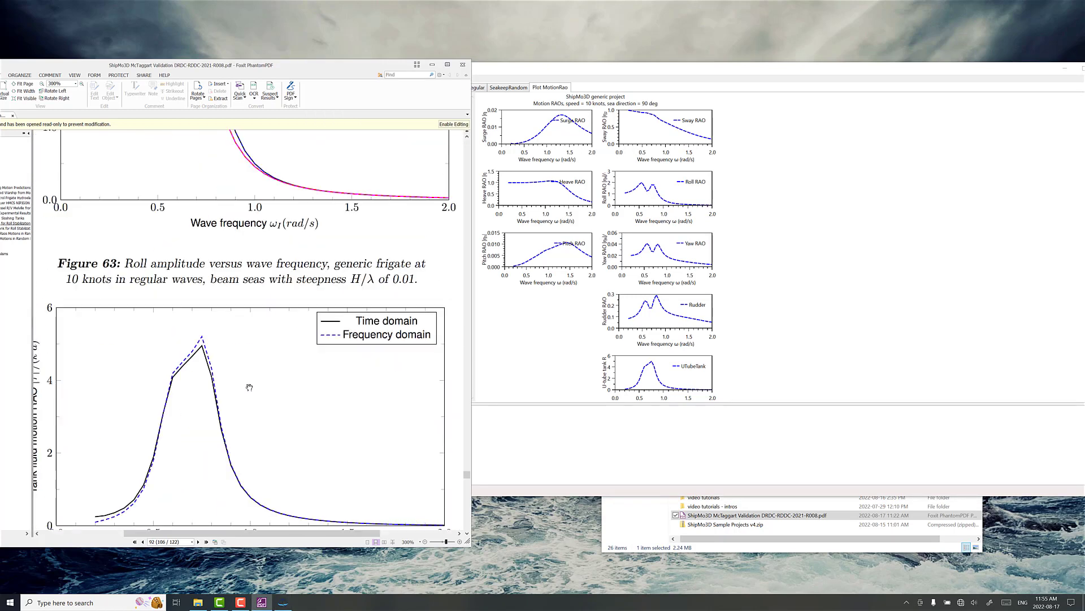
scroll(247, 383, "up", 3)
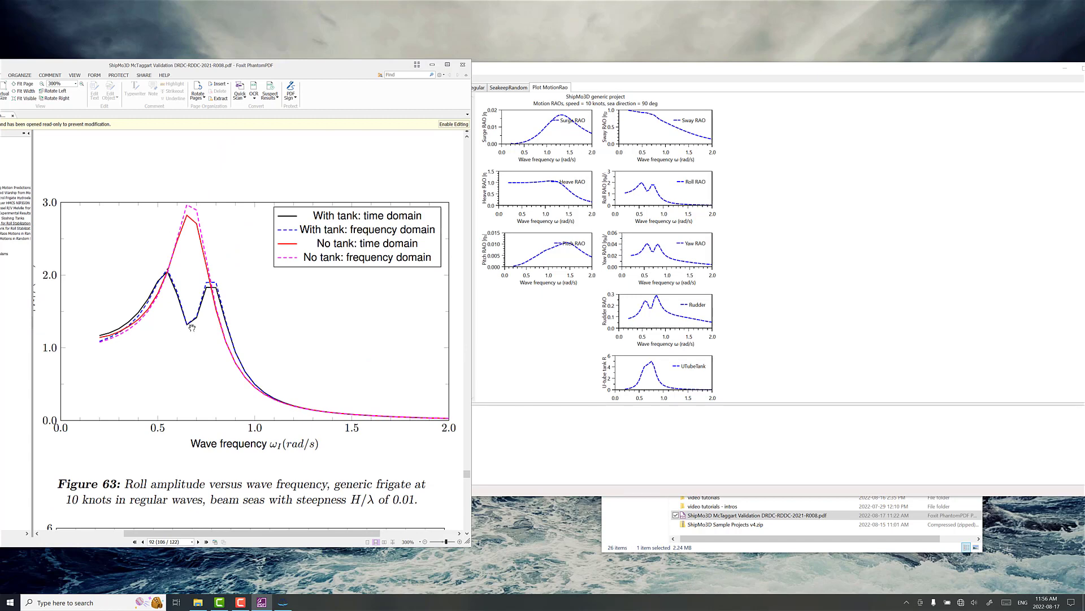
left_click(808, 261)
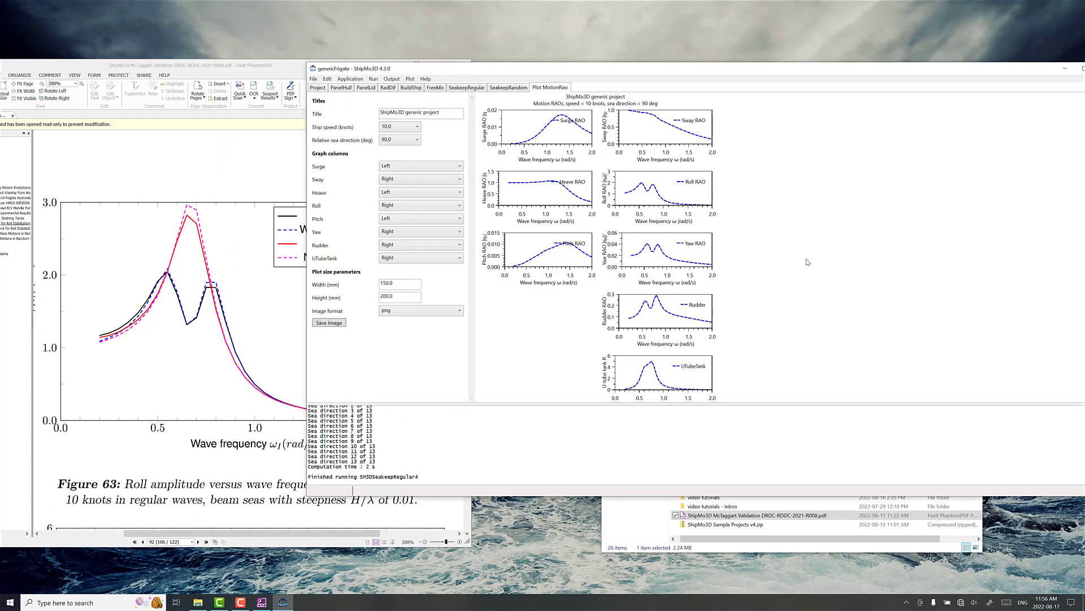